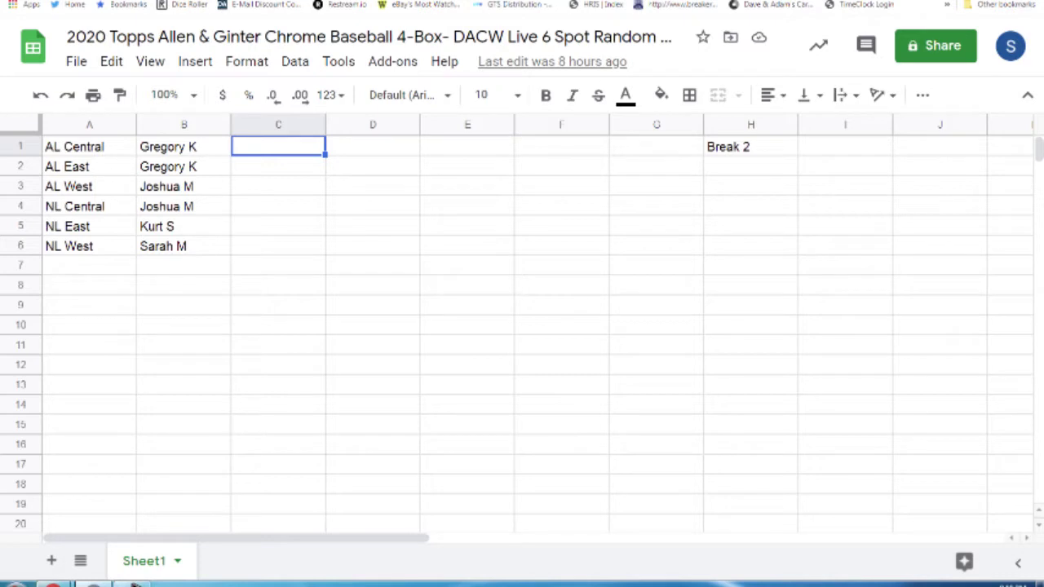
# Step: Copy the division list in column A and roll two virtual dice in RANDOM.ORG's Dice Roller
pyautogui.click(79, 127)
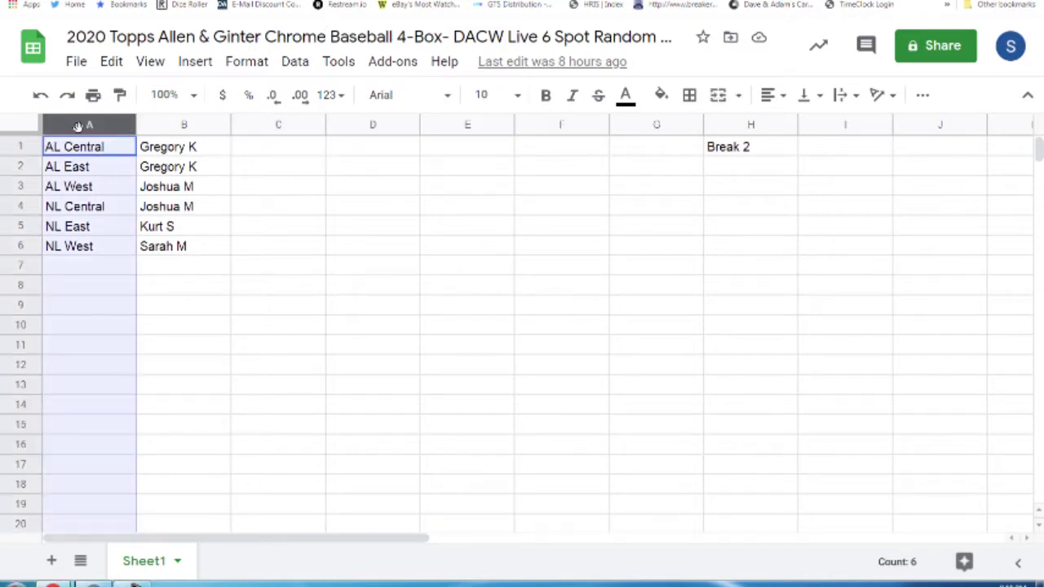
pyautogui.hotkey('ctrl', 'c')
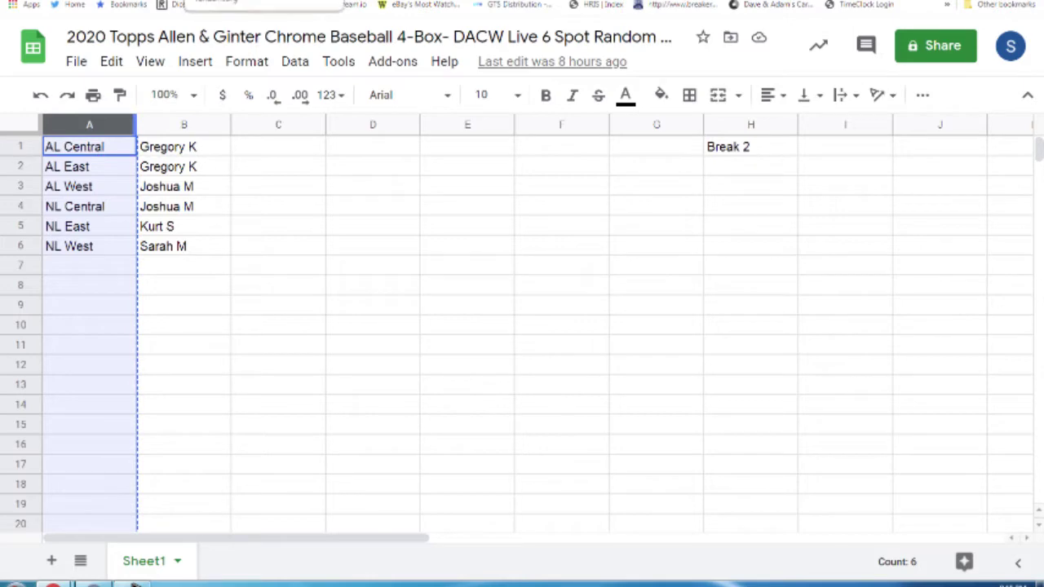
pyautogui.click(179, 4)
pyautogui.click(144, 334)
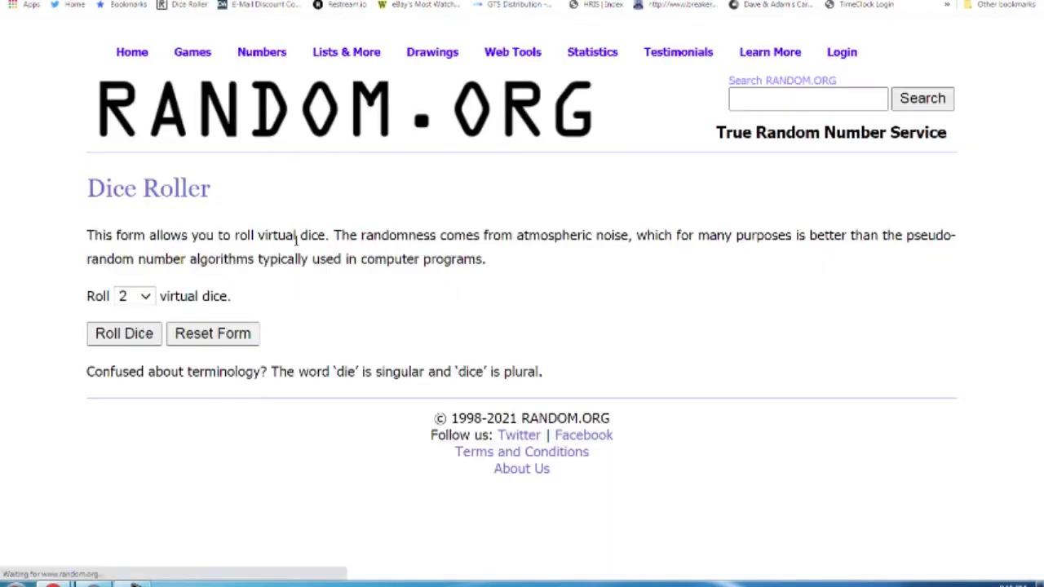
# Step: Paste the copied divisions into the List Randomizer and randomize the list 10 times
pyautogui.moveTo(346, 54)
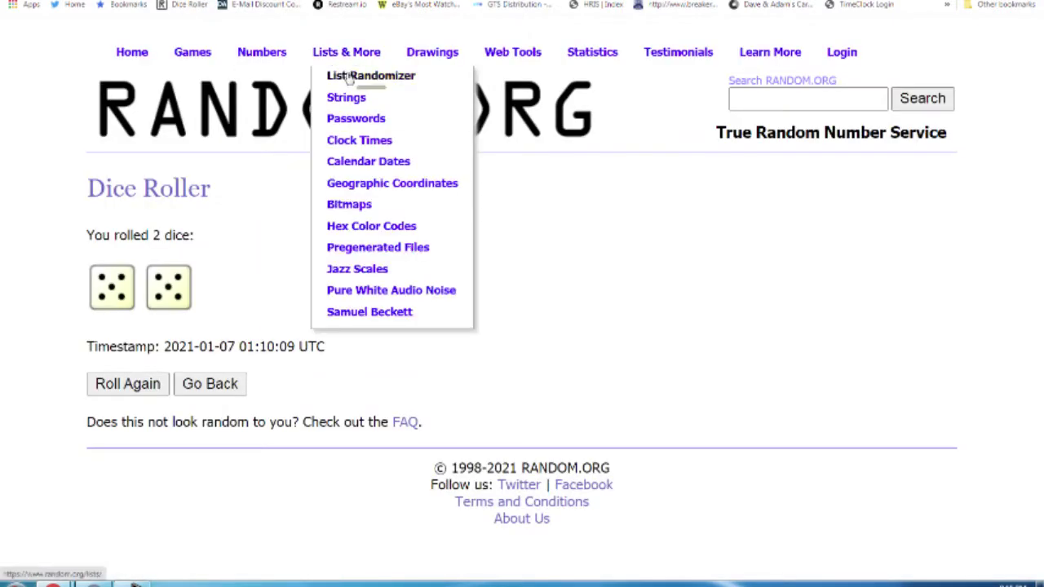
pyautogui.scroll(-3, 33, 422)
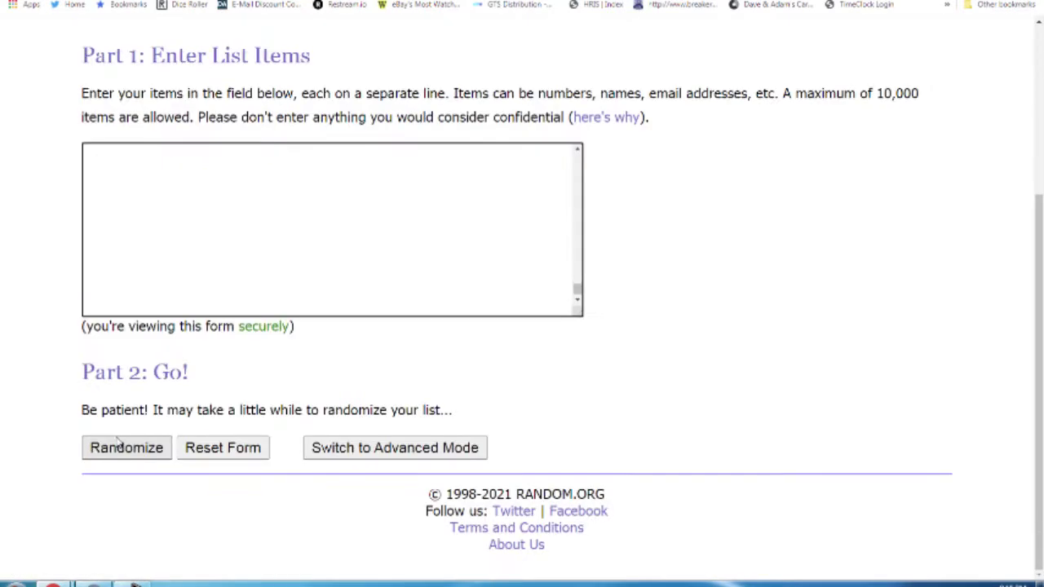
pyautogui.click(117, 457)
pyautogui.click(123, 490)
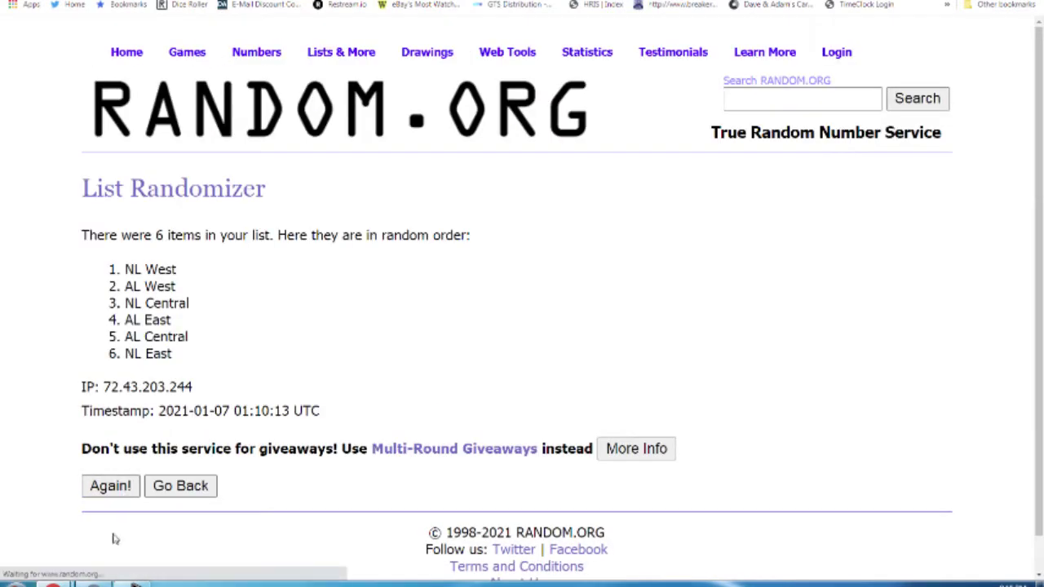
pyautogui.click(112, 526)
pyautogui.click(112, 526)
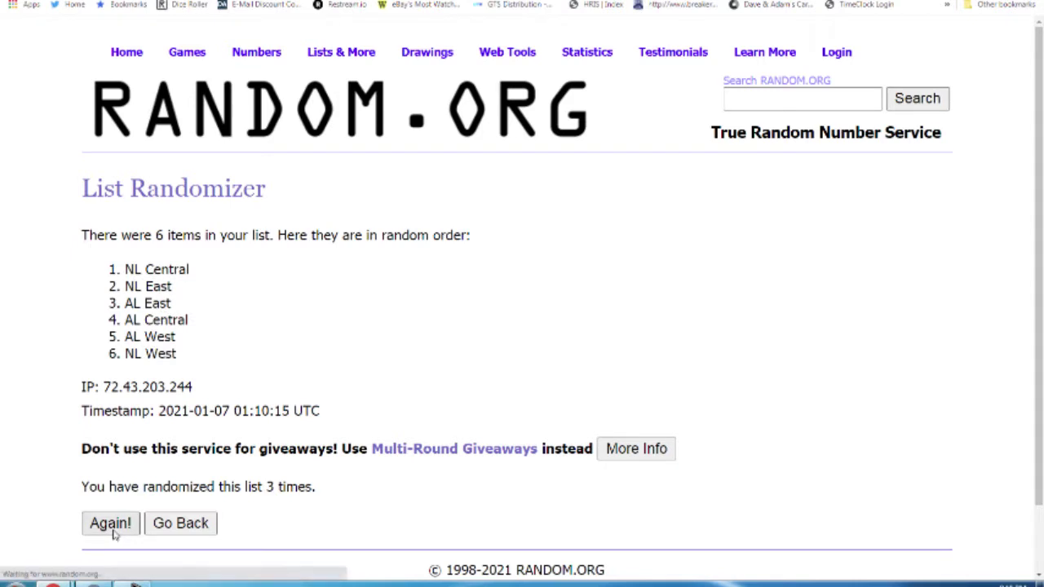
pyautogui.click(113, 528)
pyautogui.click(113, 528)
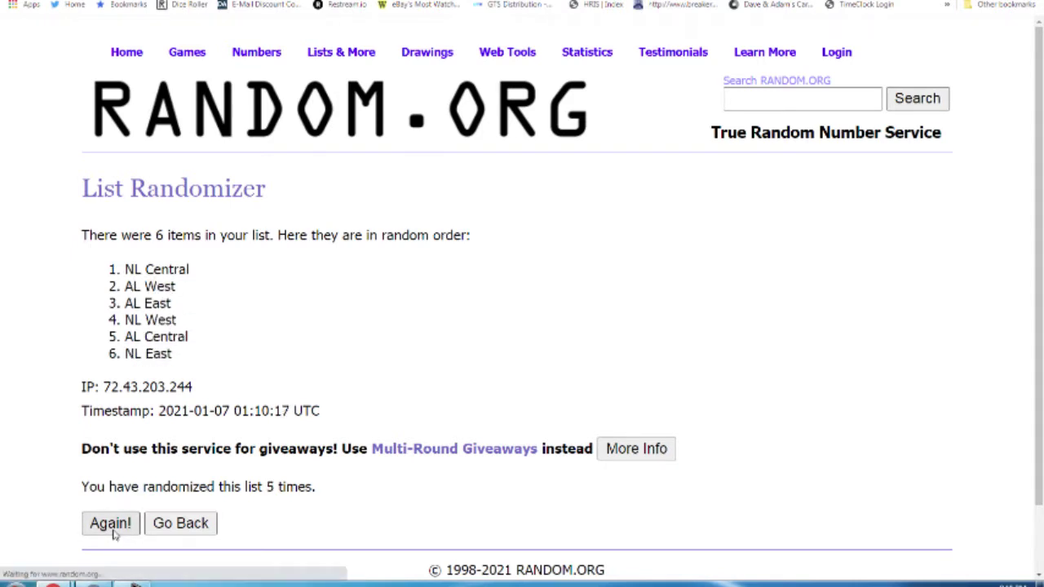
pyautogui.click(112, 526)
pyautogui.click(113, 526)
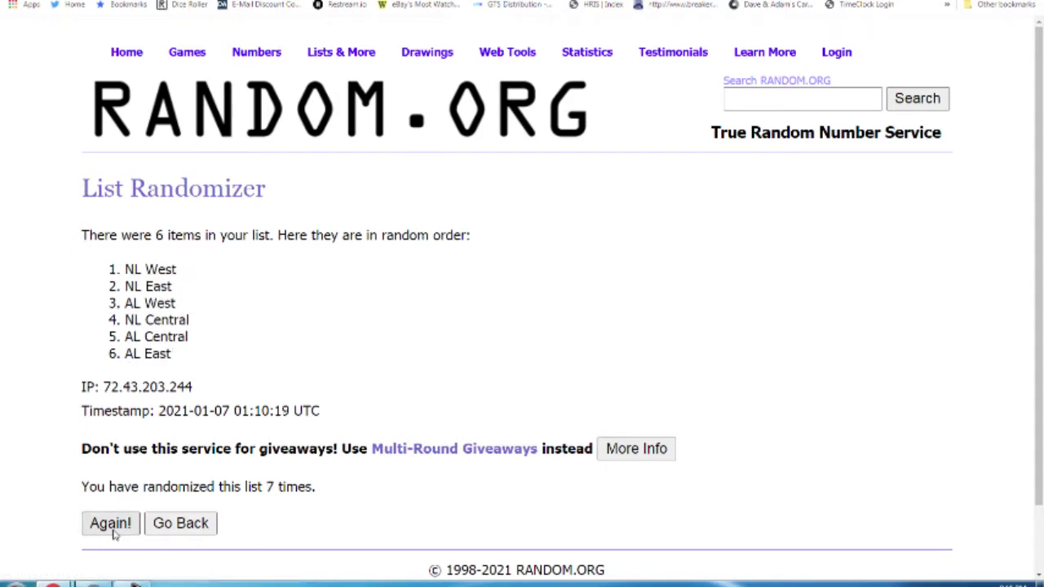
pyautogui.click(113, 529)
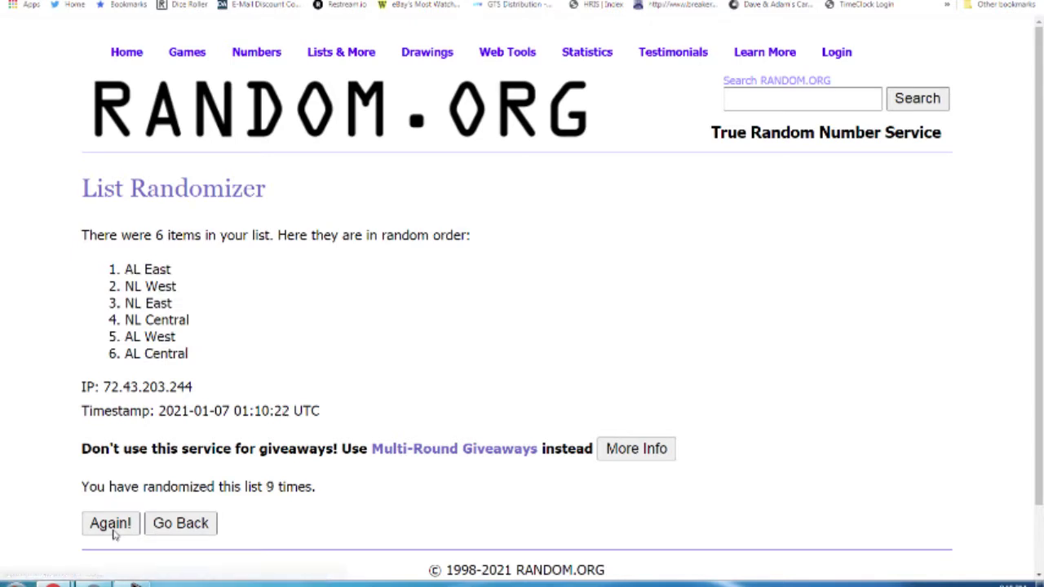
pyautogui.click(112, 528)
# Step: Copy the randomized divisions and paste them into column D of the Google Sheets spreadsheet
pyautogui.moveTo(125, 266); pyautogui.dragTo(194, 355)
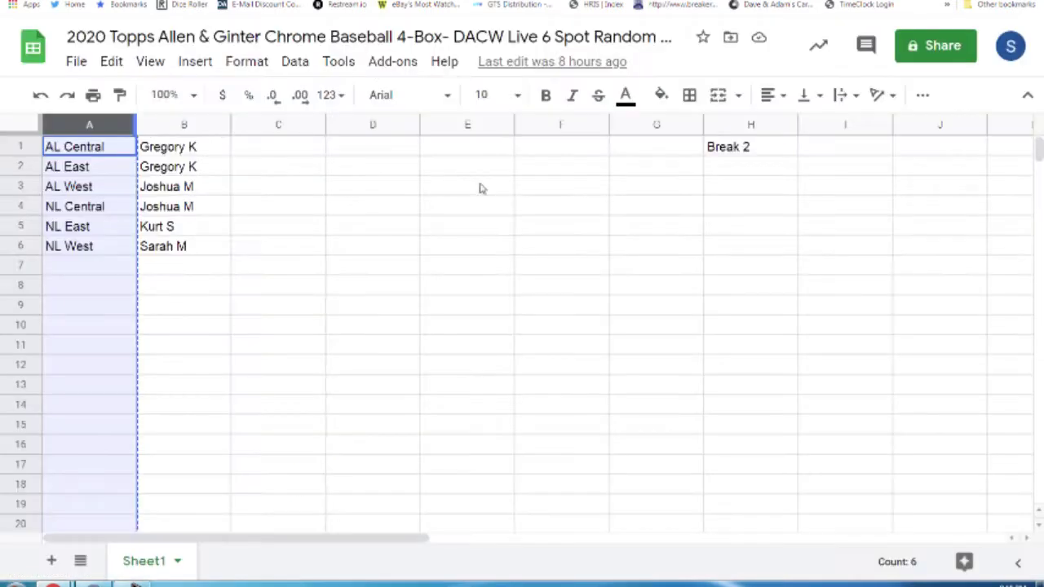
pyautogui.hotkey('ctrl', 'Tab')
pyautogui.click(376, 124)
pyautogui.hotkey('ctrl', 'v')
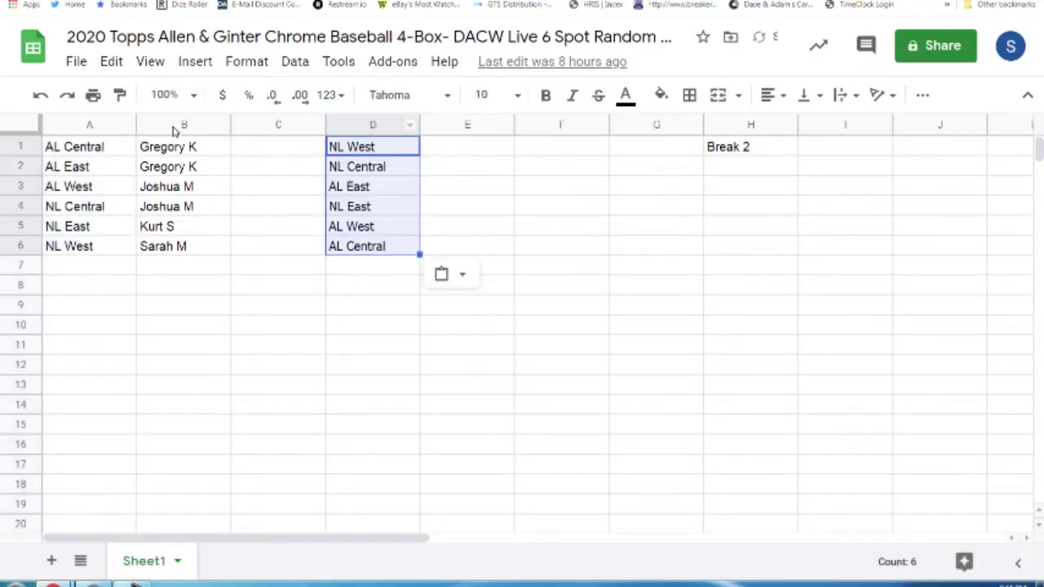
# Step: Copy the participant names in column B and roll two virtual dice in RANDOM.ORG's Dice Roller
pyautogui.click(170, 124)
pyautogui.hotkey('ctrl', 'Tab')
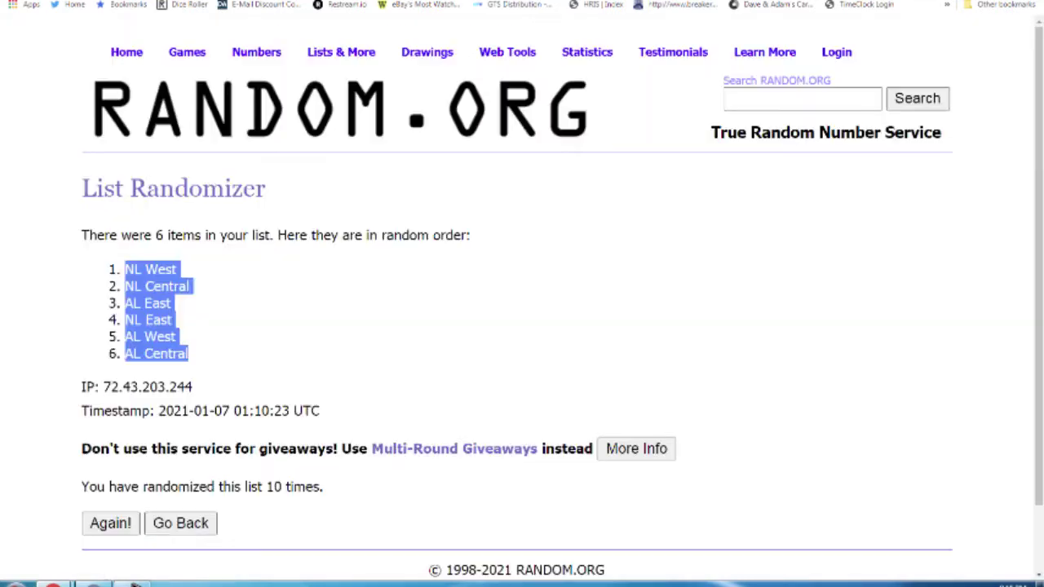
pyautogui.moveTo(184, 57)
pyautogui.click(187, 205)
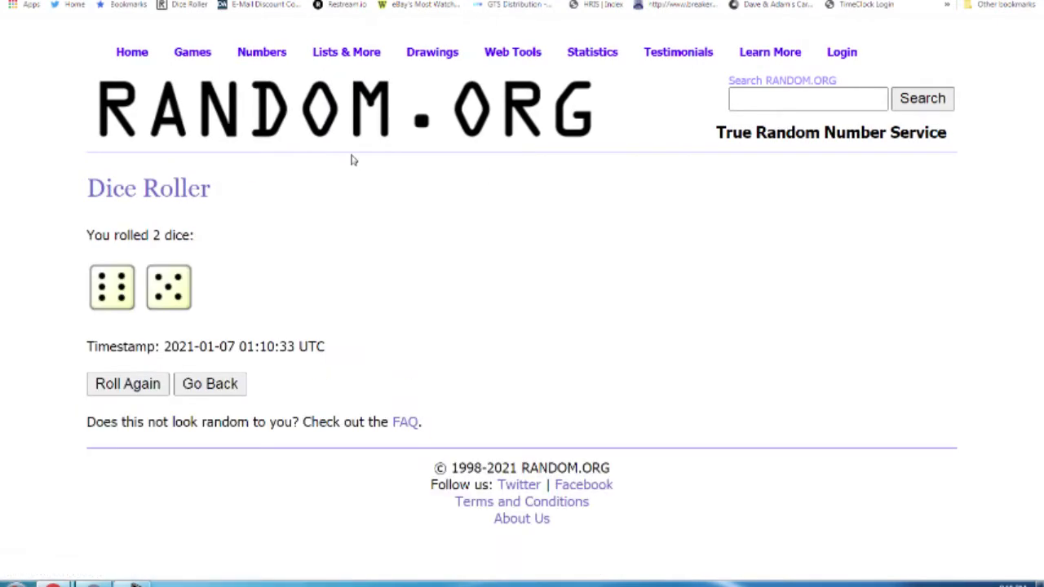
# Step: Paste the copied participant names into the List Randomizer and randomize the list 11 times
pyautogui.click(369, 75)
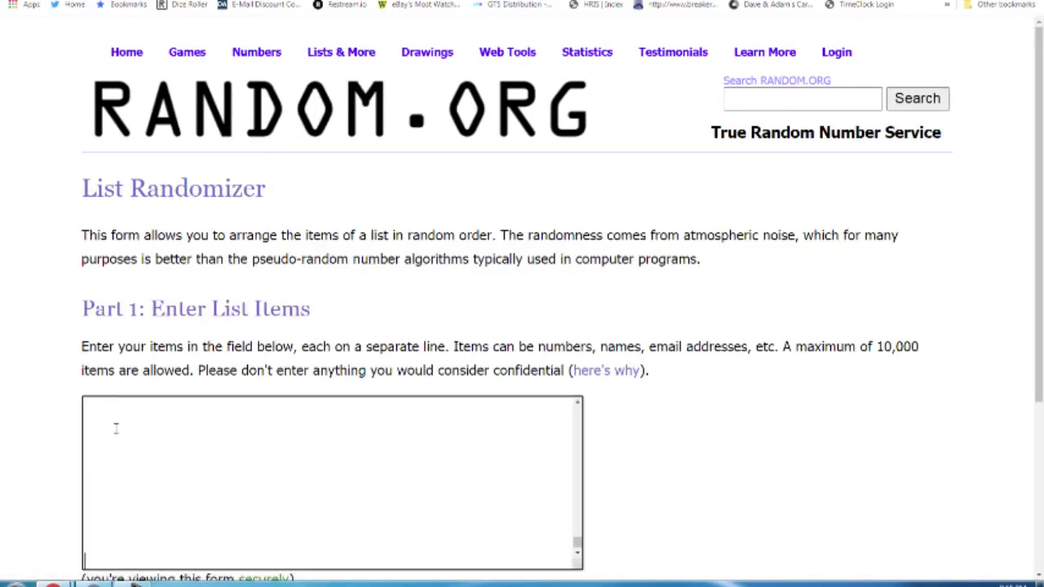
pyautogui.scroll(-3, 98, 448)
pyautogui.click(106, 454)
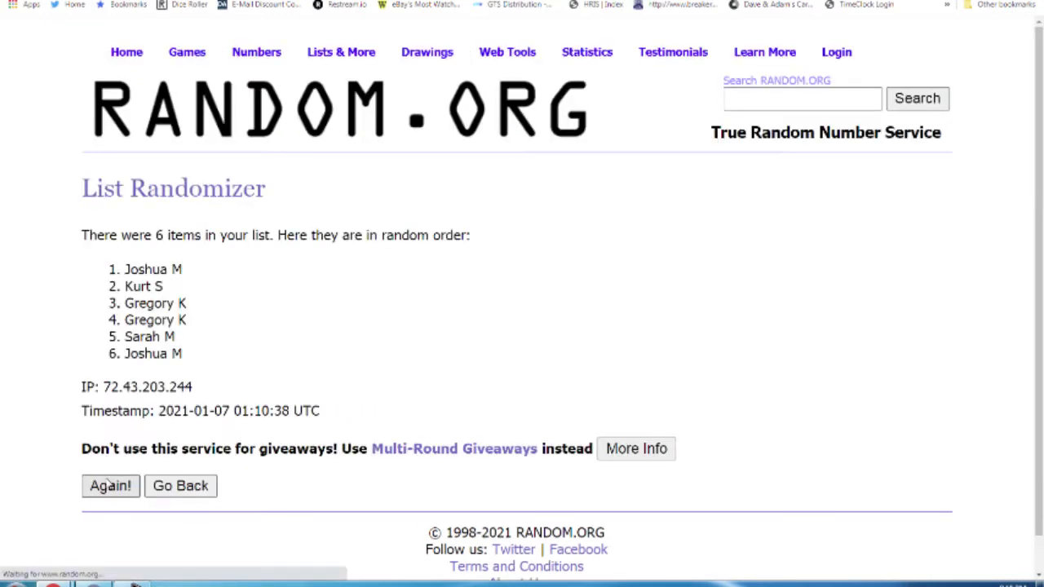
pyautogui.click(107, 488)
pyautogui.click(112, 526)
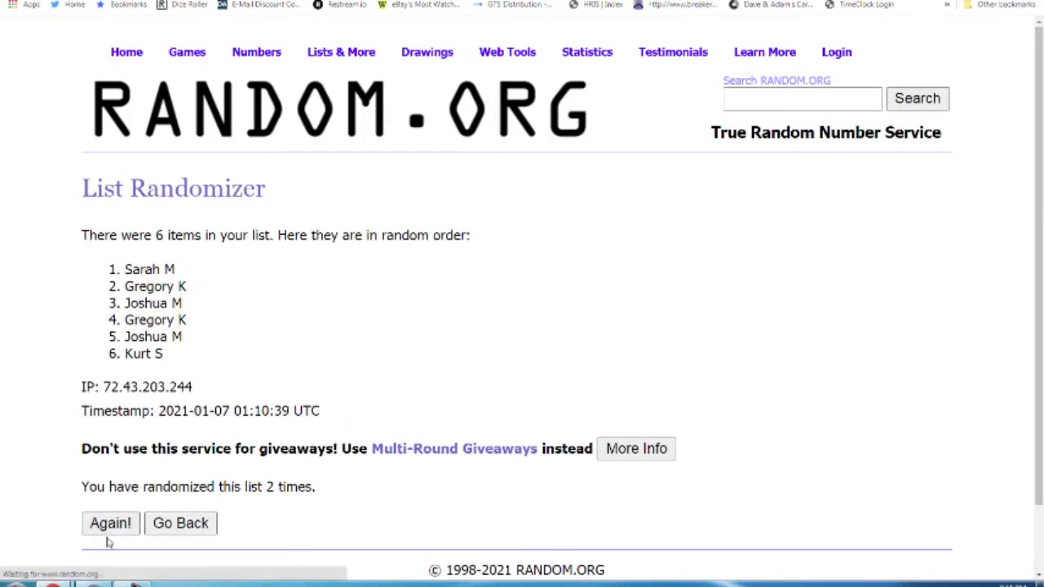
pyautogui.click(113, 532)
pyautogui.click(115, 531)
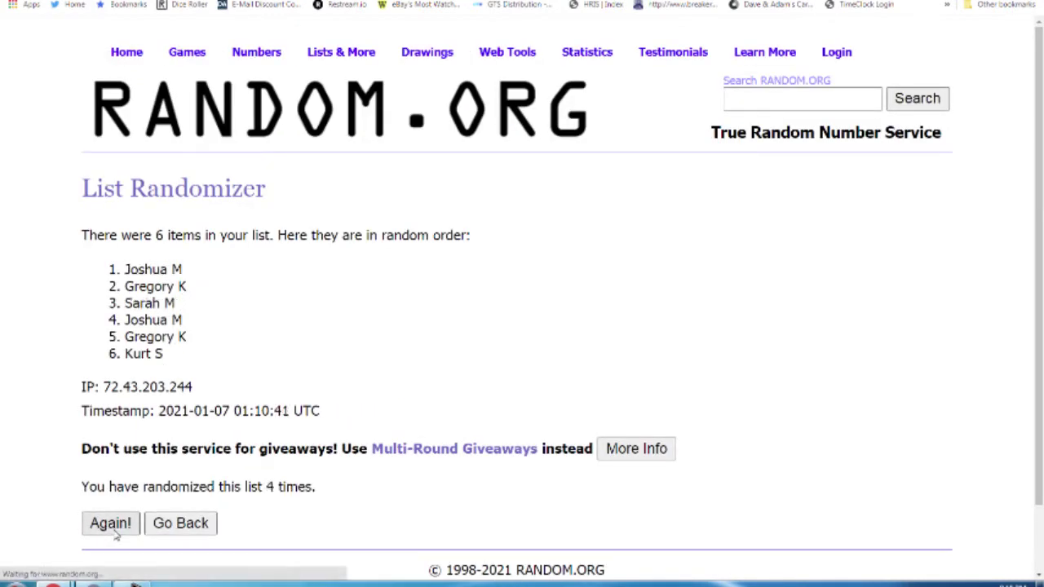
pyautogui.click(114, 526)
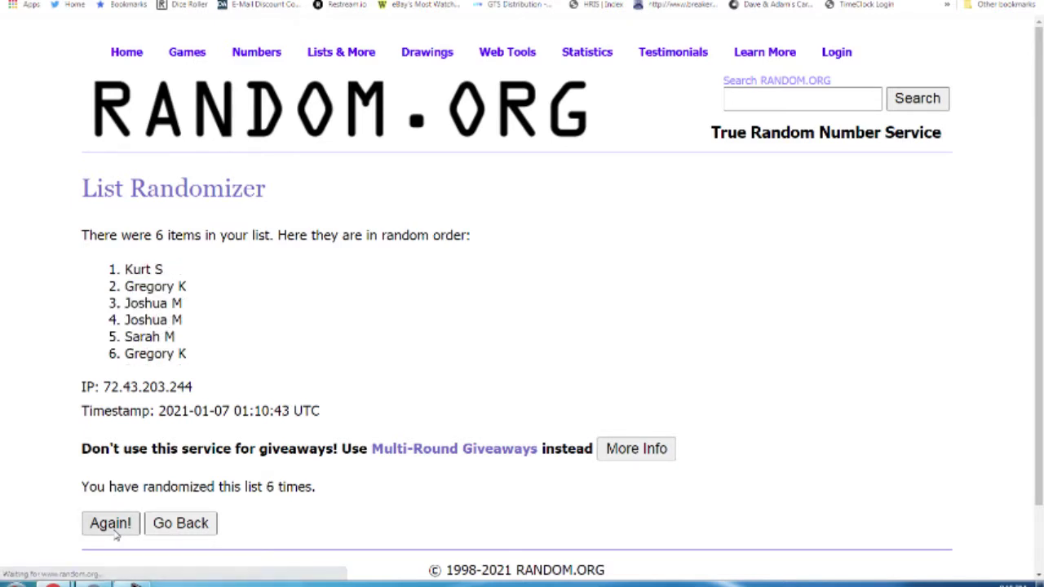
pyautogui.click(114, 526)
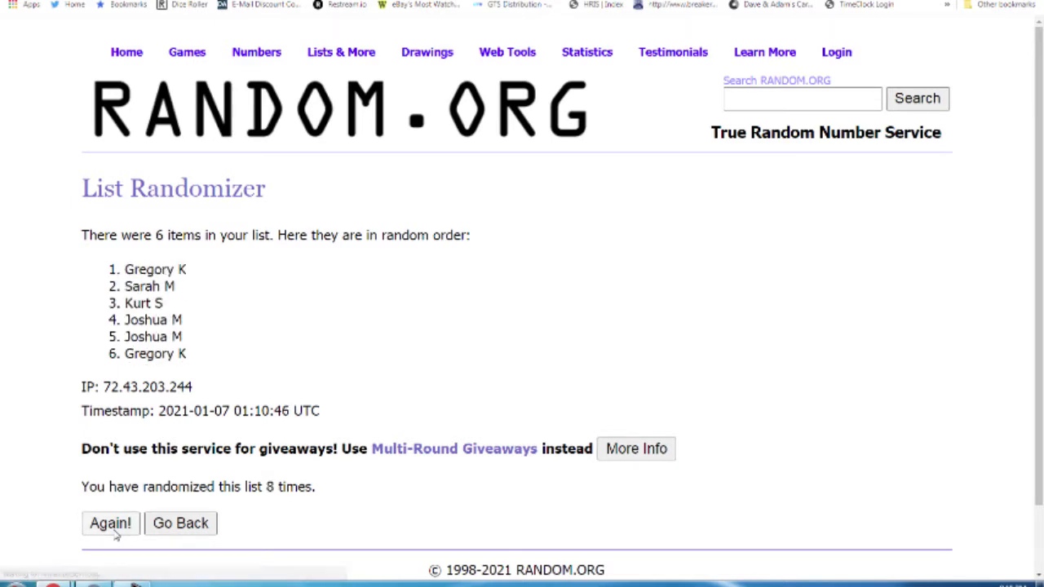
pyautogui.click(114, 526)
pyautogui.click(115, 531)
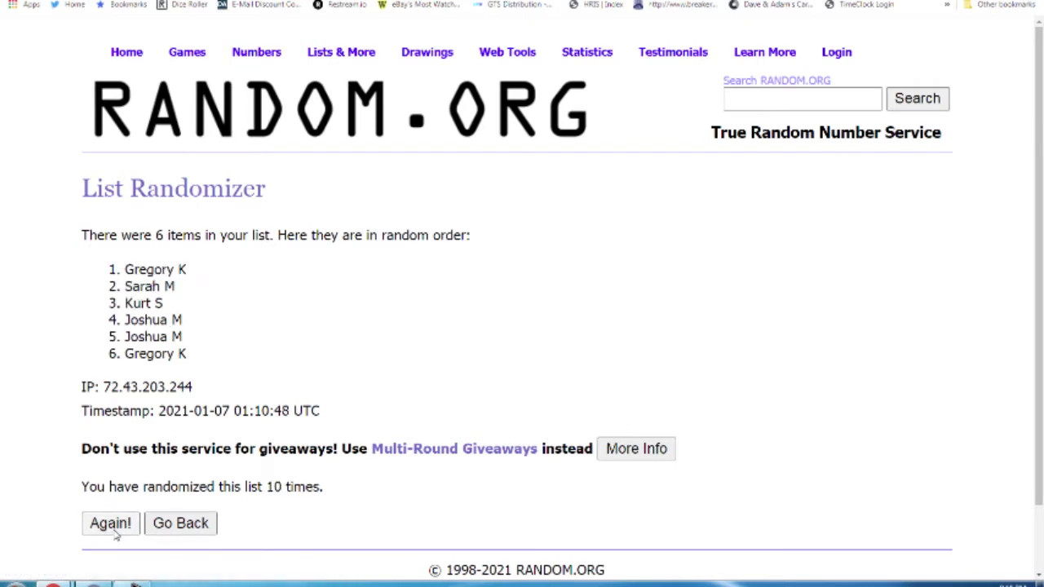
pyautogui.click(116, 532)
# Step: Copy the randomized participant names and paste them into column E of the Google Sheets spreadsheet, beside the randomized divisions
pyautogui.moveTo(124, 269); pyautogui.dragTo(242, 375)
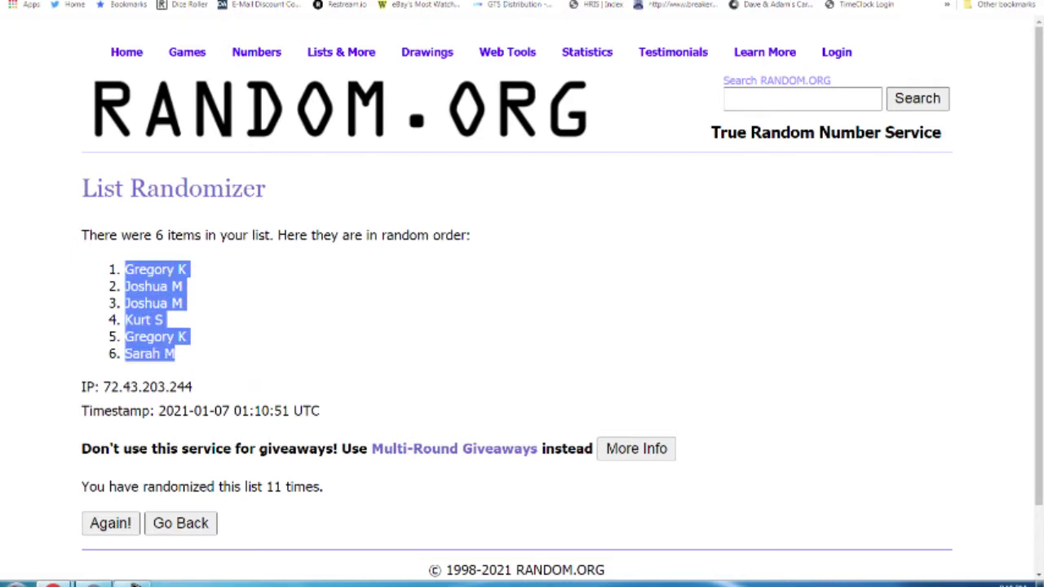
pyautogui.hotkey('ctrl', 'Tab')
pyautogui.hotkey('ctrl', 'c')
pyautogui.click(453, 127)
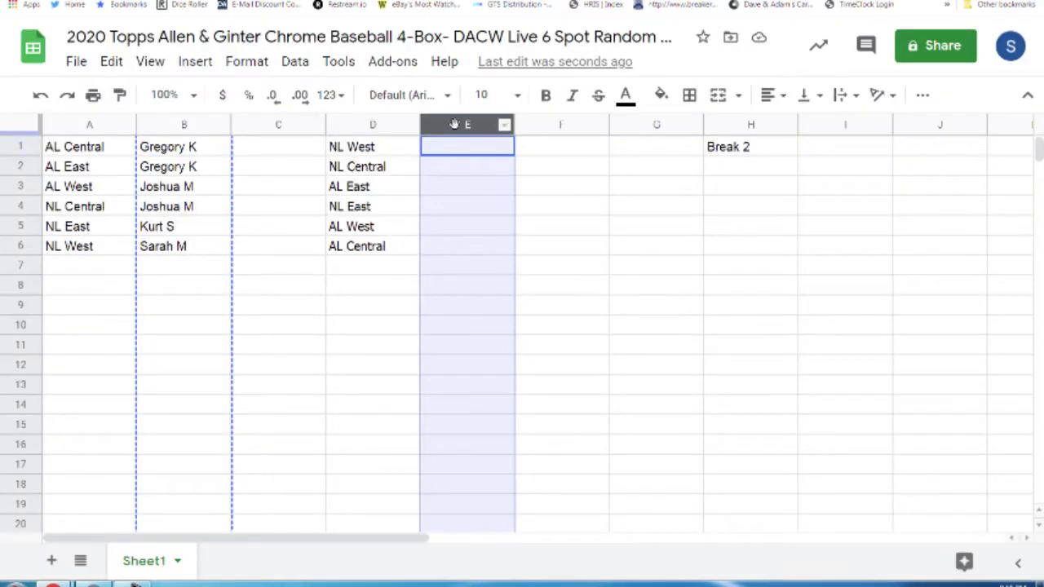
pyautogui.hotkey('ctrl', 'v')
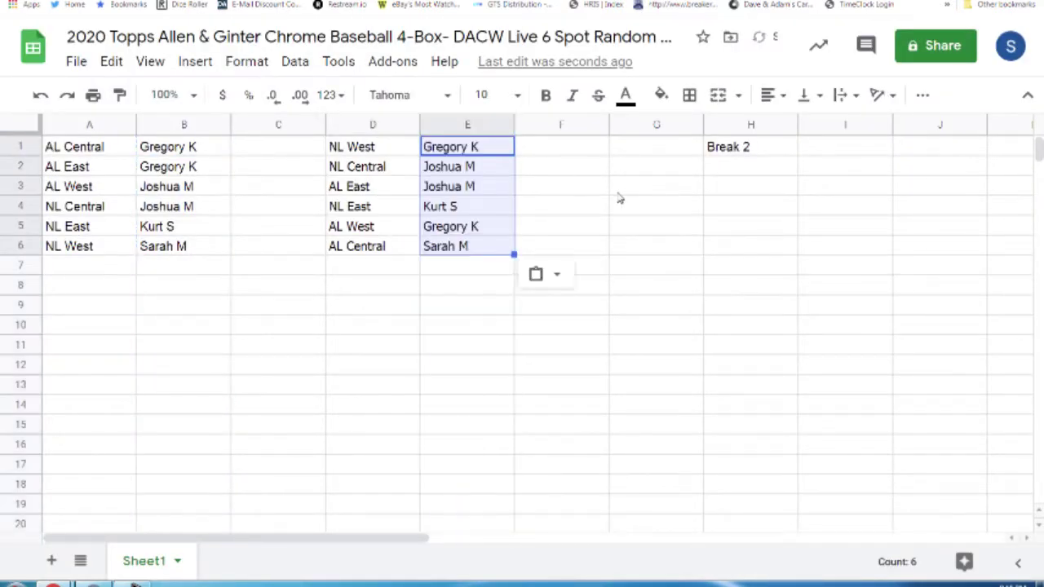
# Step: Enter the labels "Base" in cell G3 and "Base Mini" in cell G4
pyautogui.click(663, 191)
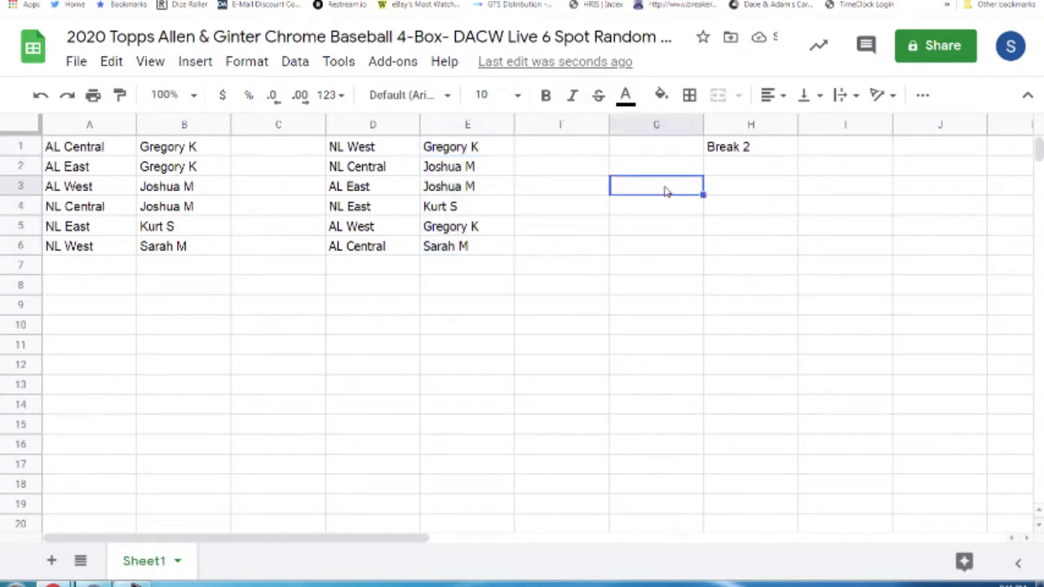
pyautogui.write('Base')
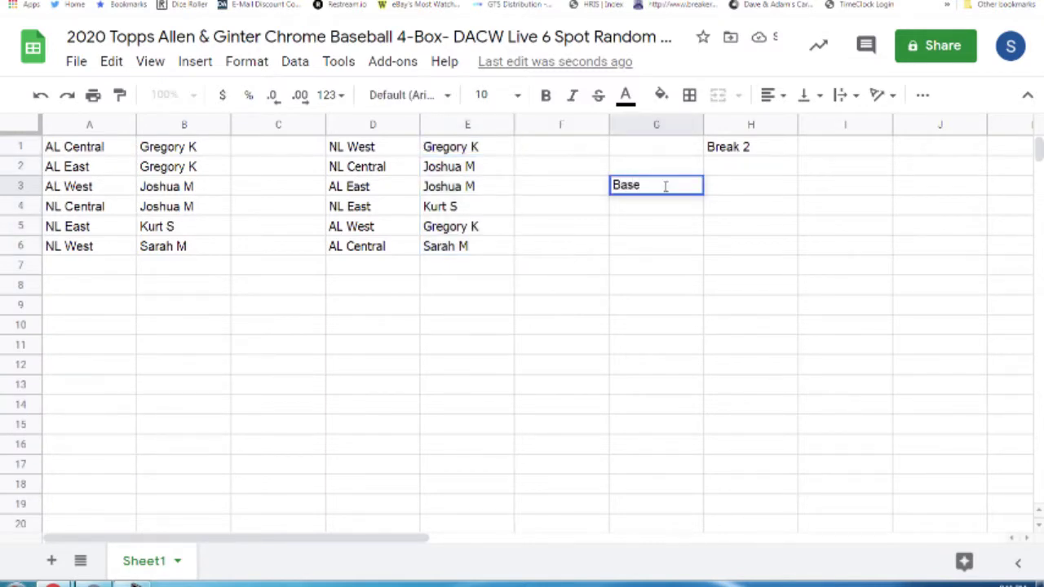
pyautogui.press('Return')
pyautogui.write('Baseb')
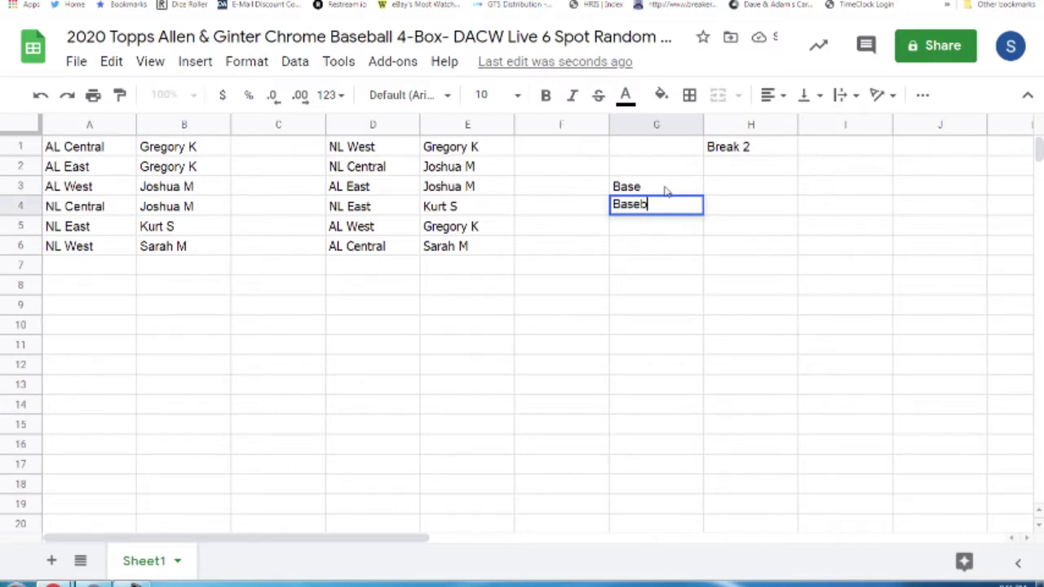
pyautogui.press('BackSpace')
pyautogui.write('Mini')
pyautogui.click(679, 163)
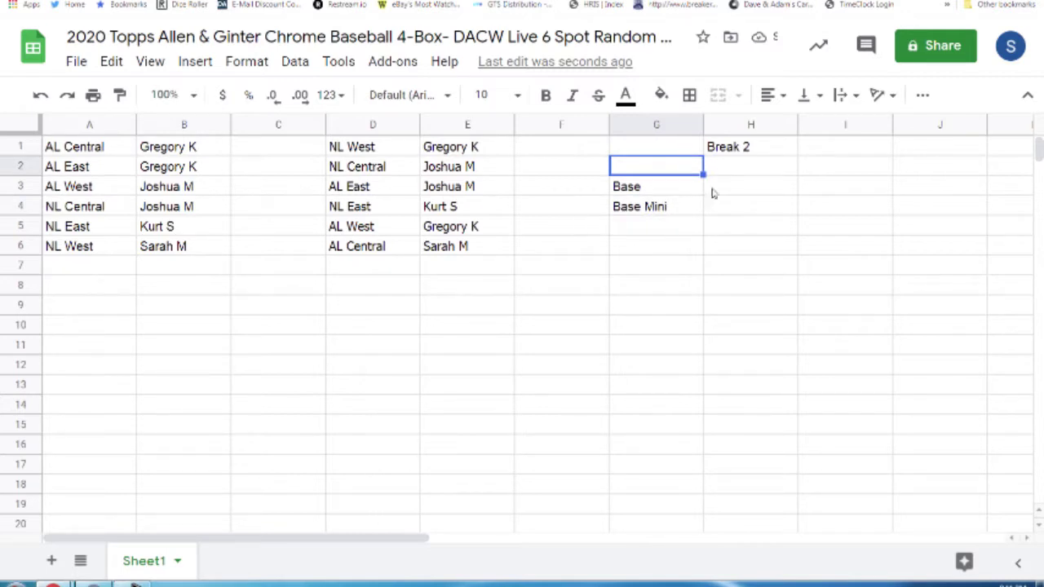
pyautogui.click(469, 147)
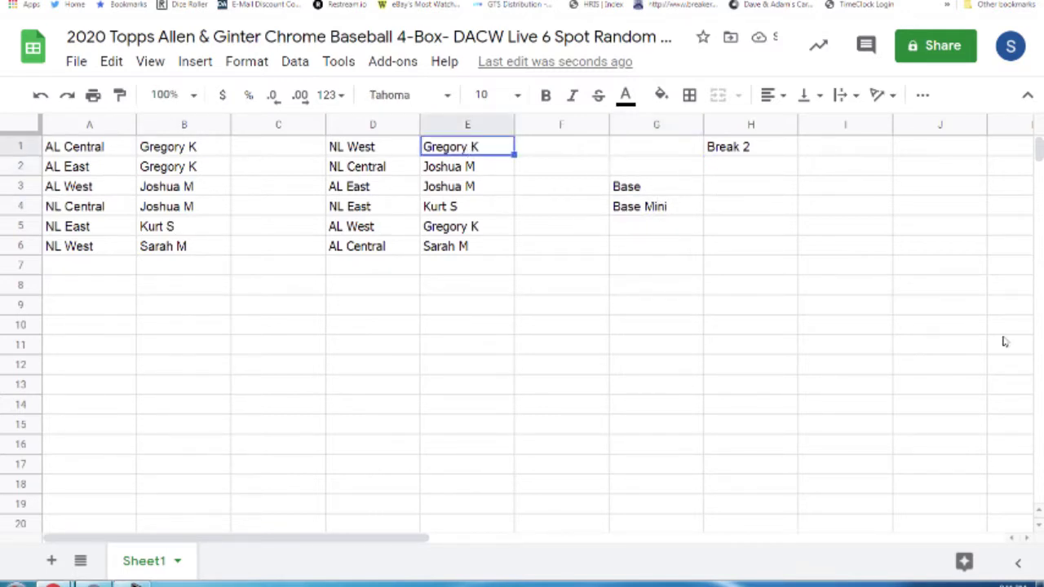